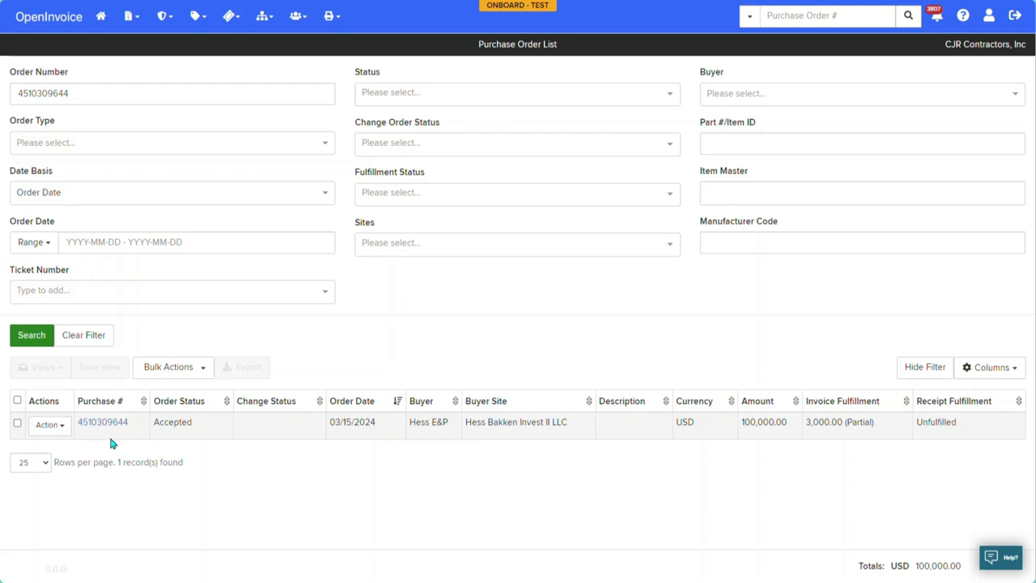
Create an invoice from the listed purchase order and set its invoice type to Credit Invoice.
left_click(50, 425)
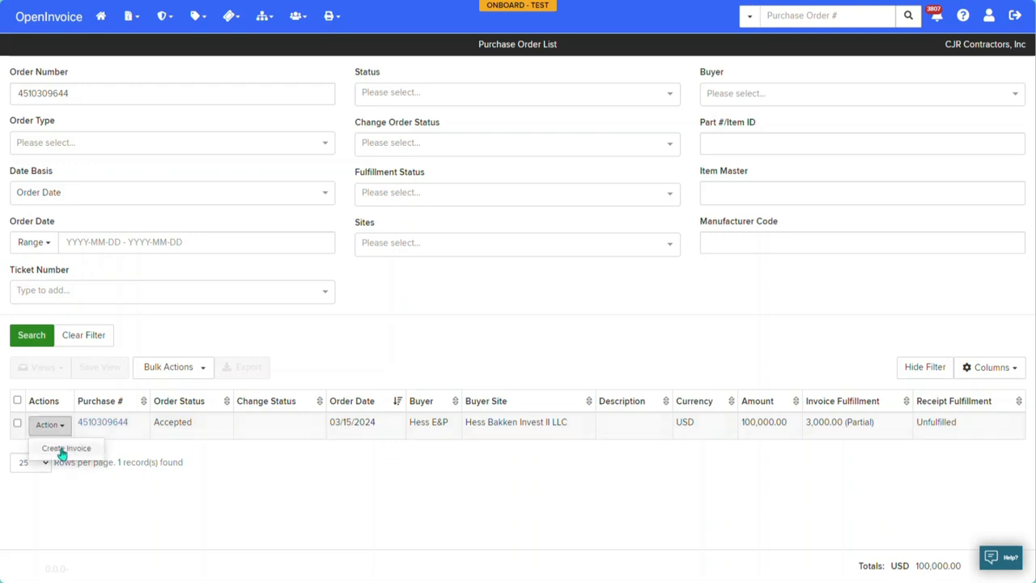
left_click(63, 451)
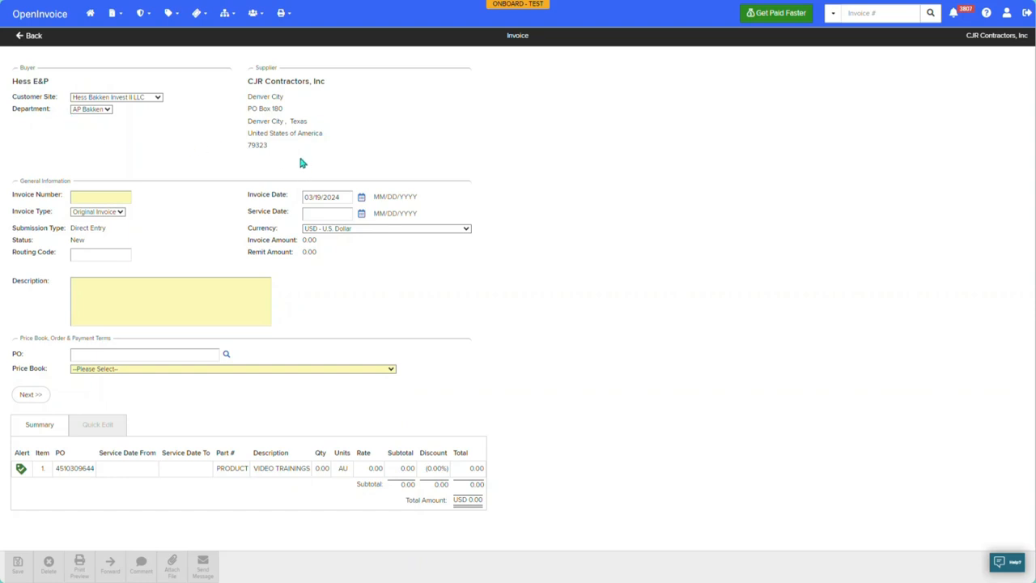
left_click(120, 212)
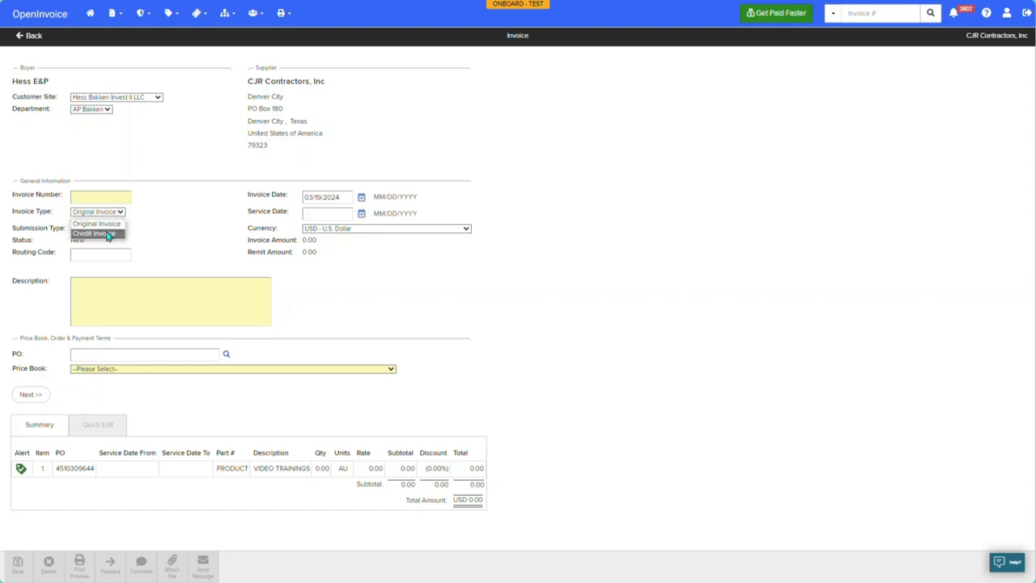
left_click(107, 234)
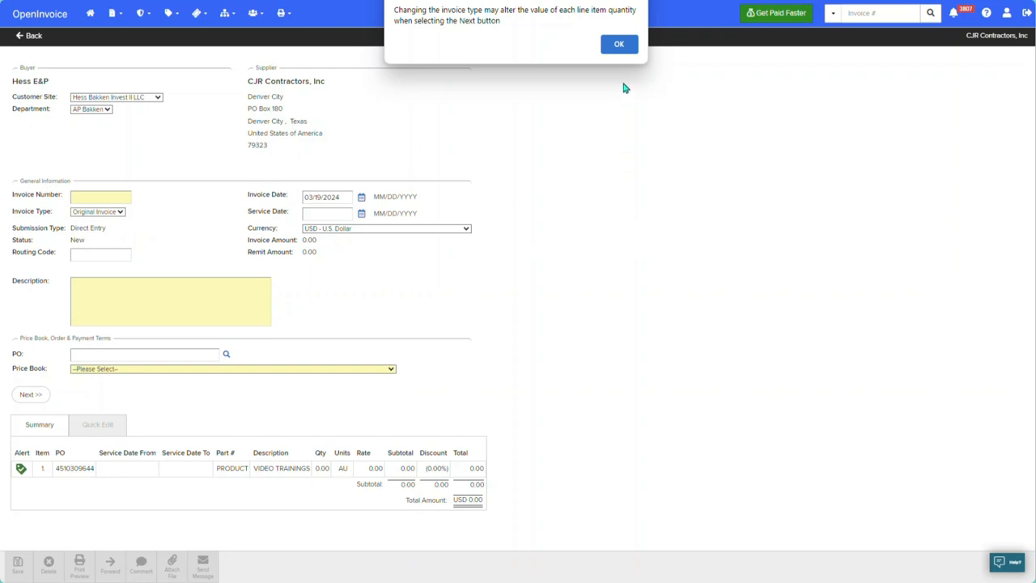
left_click(620, 45)
left_click(620, 44)
Enter VID031924_ACR as the invoice number and set both the invoice date and the service date to 03/12/2024.
left_click(123, 198)
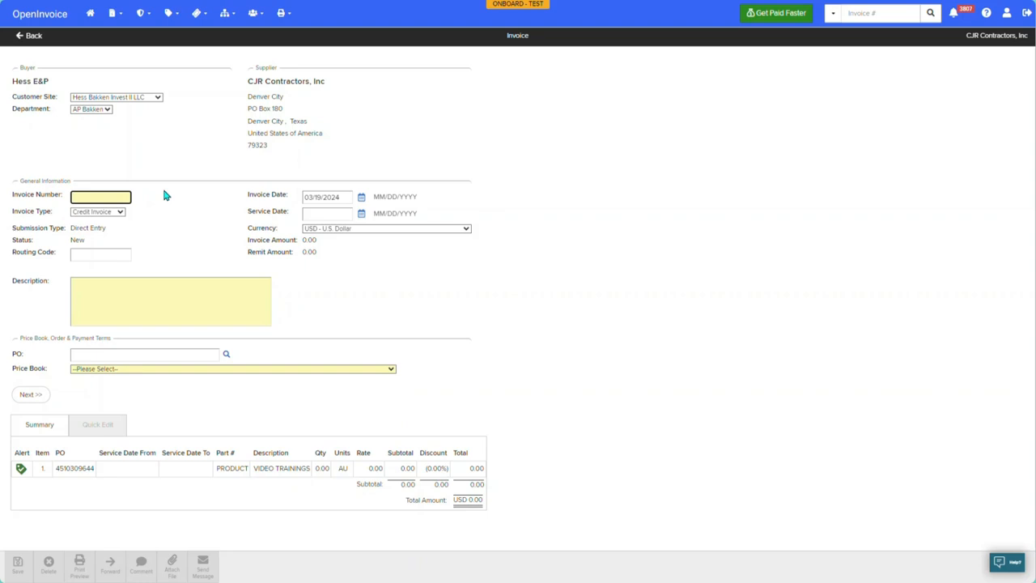
type("VID031924_ACR")
left_click(362, 201)
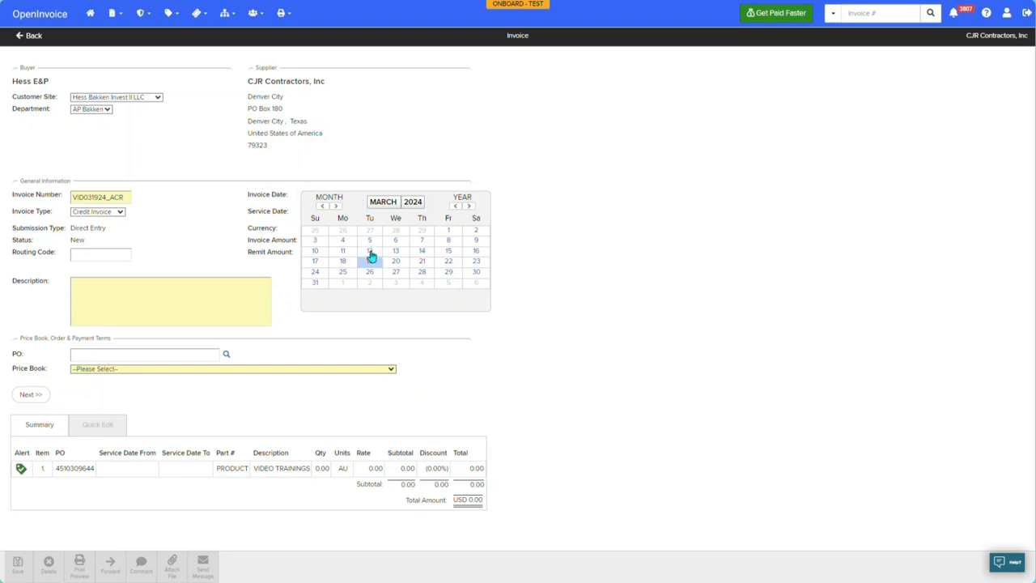
left_click(371, 255)
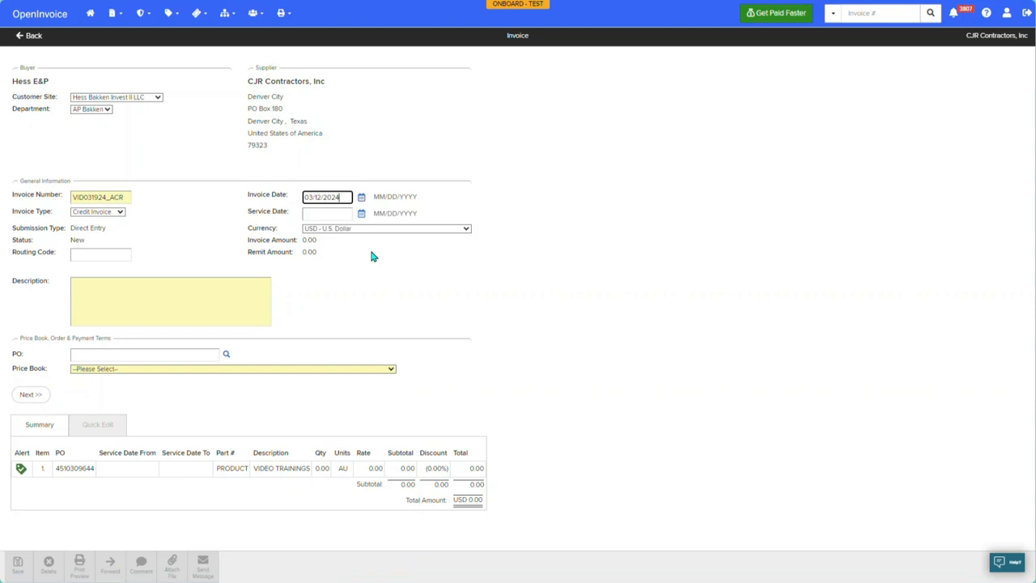
left_click(361, 217)
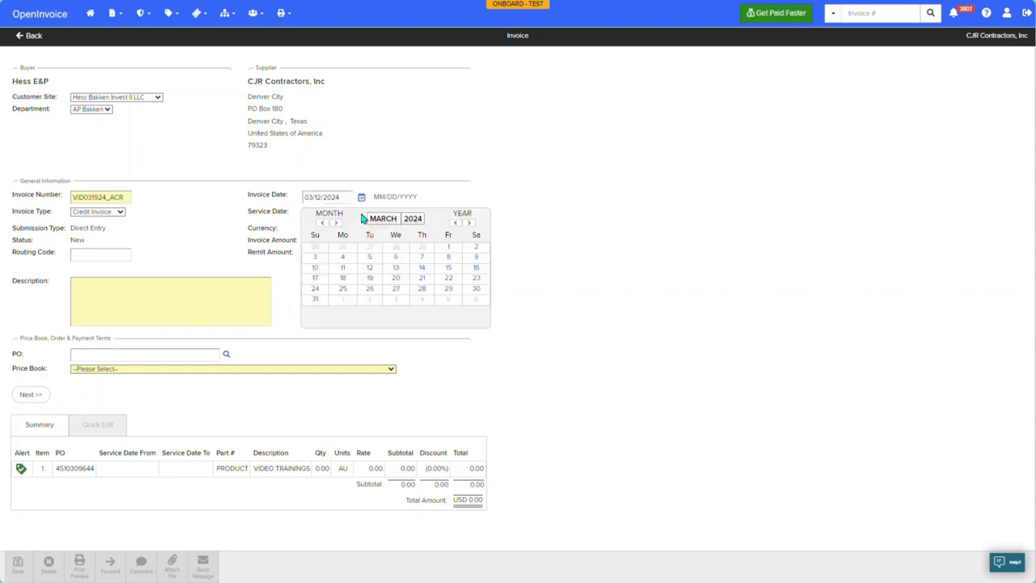
left_click(369, 267)
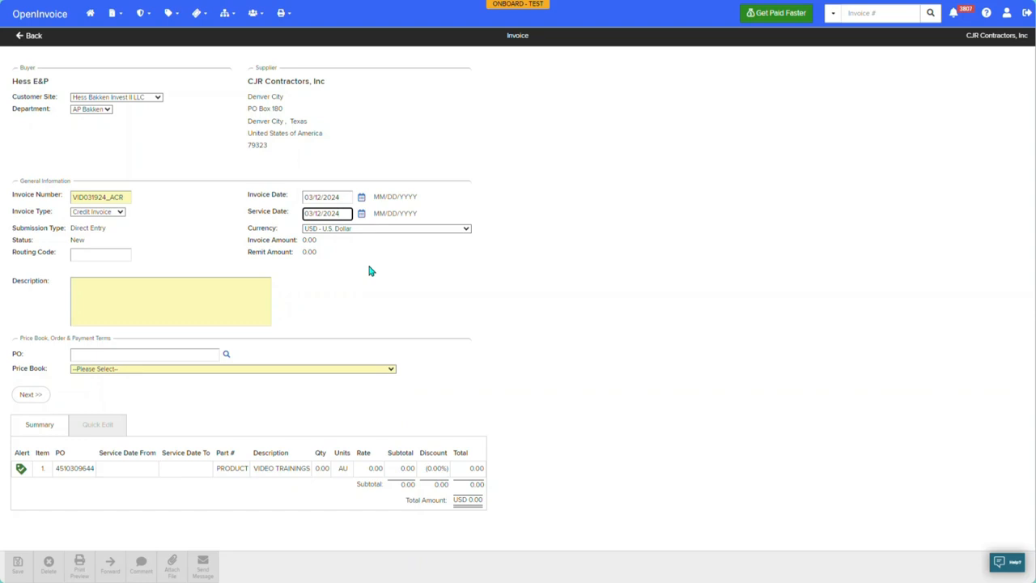
Enter the description "VIDEO TRAININGS", choose the price book CW9281986 - TESTING, and proceed with the invoice header.
left_click(248, 289)
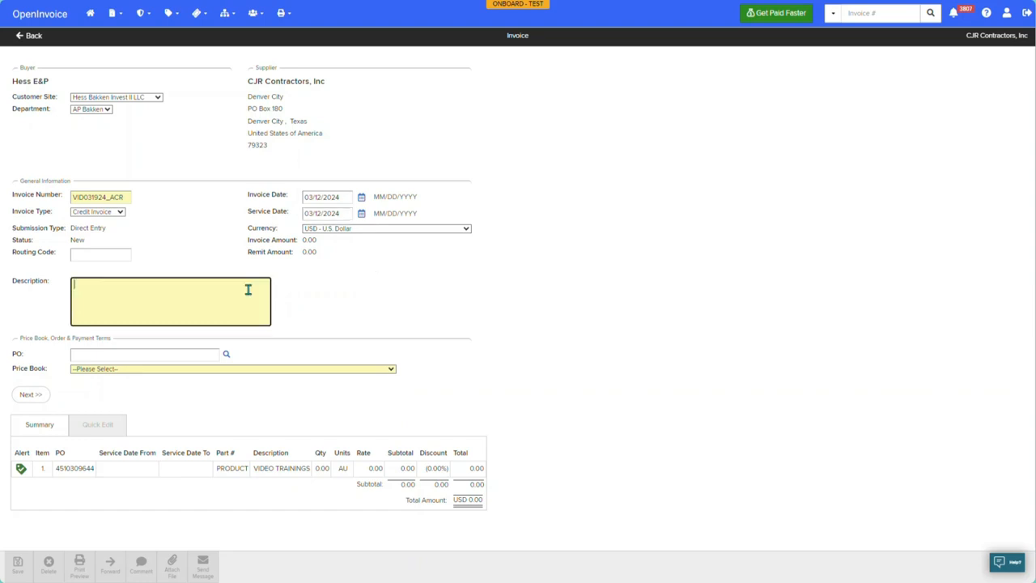
type("VIDEO TRAININGS")
left_click(12, 371)
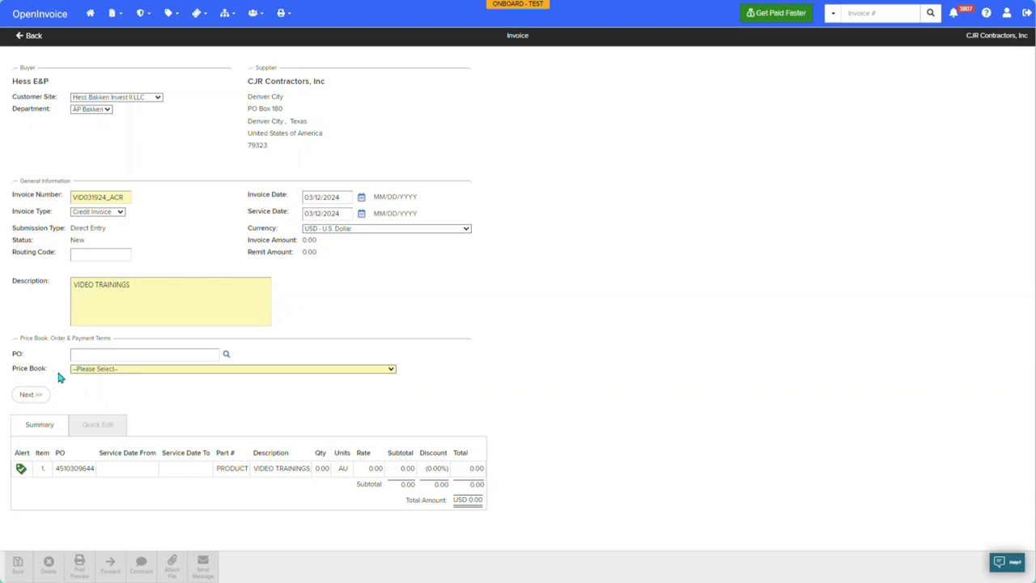
left_click(127, 372)
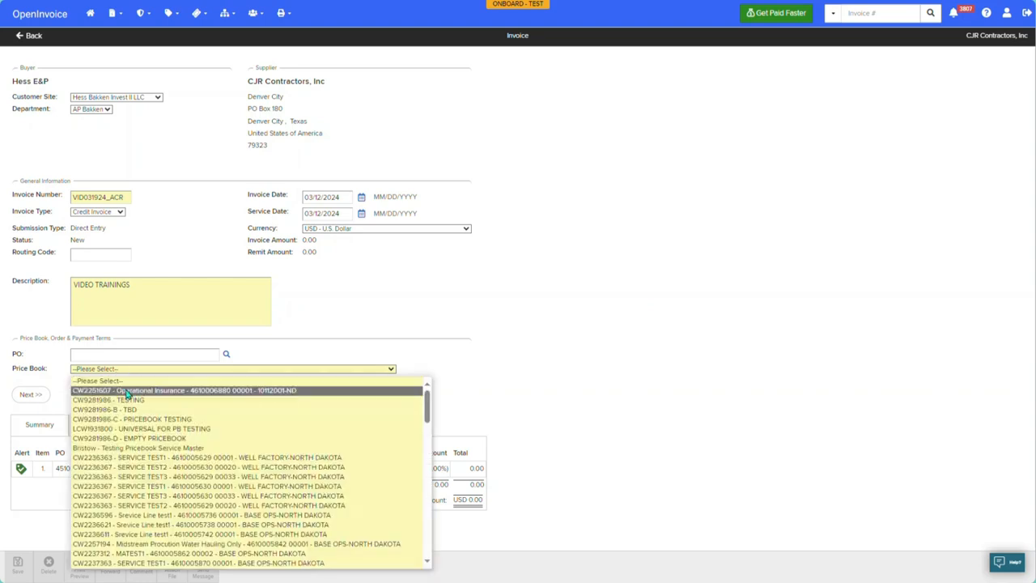
left_click(126, 399)
left_click(33, 394)
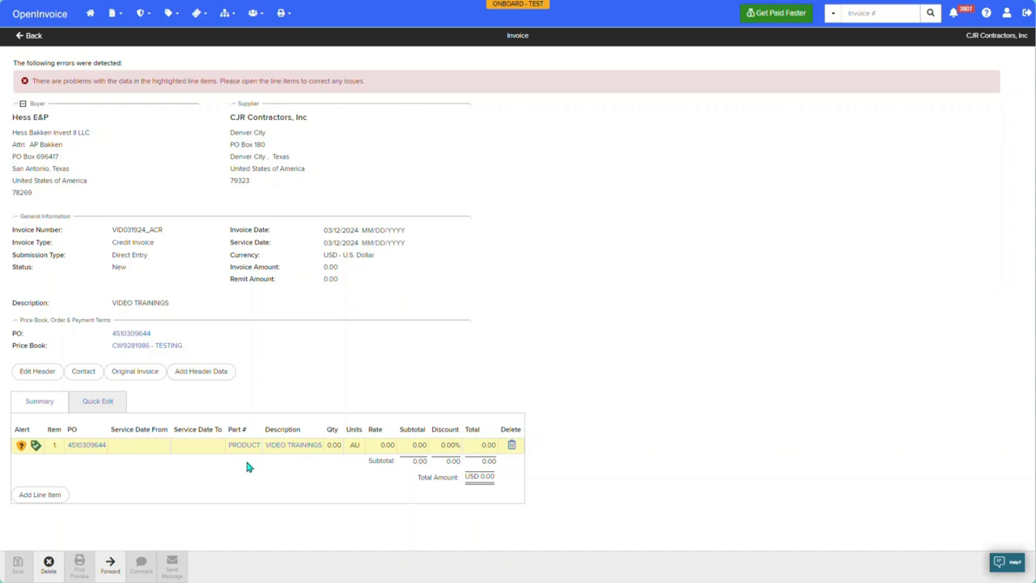
Open the VIDEO TRAININGS line item and set its Service Date From to 03/19/2024.
left_click(298, 448)
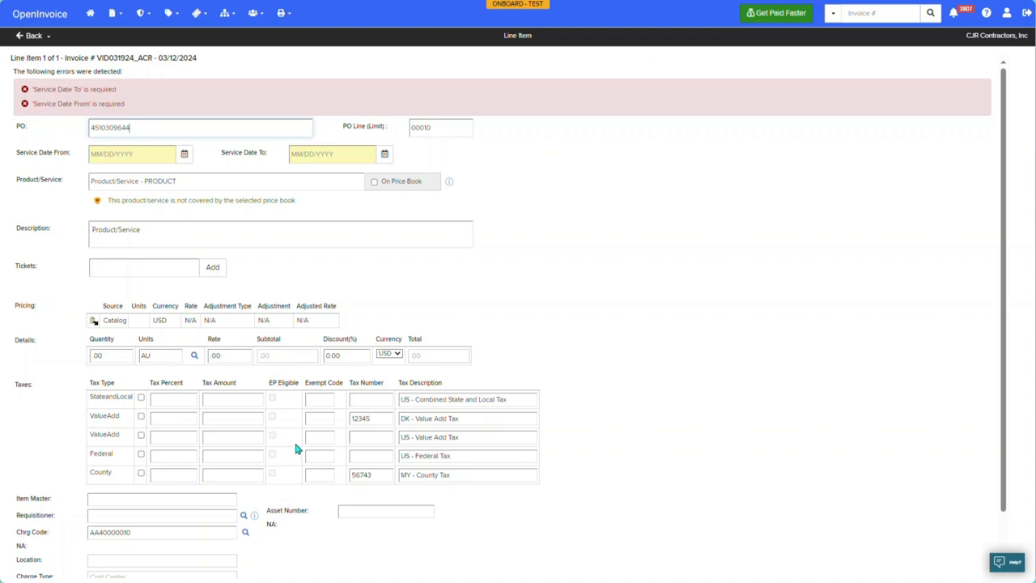
left_click(184, 156)
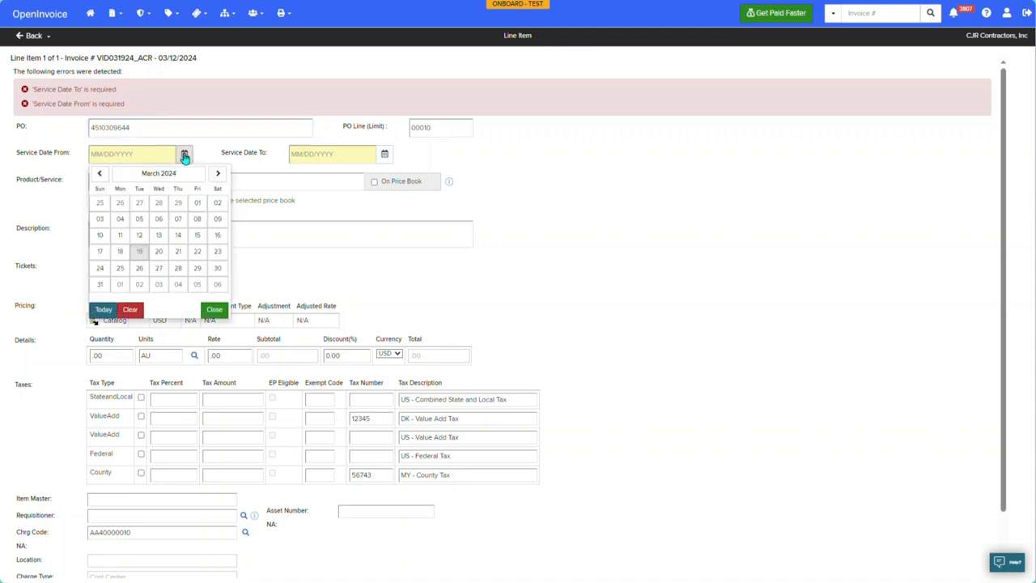
left_click(139, 252)
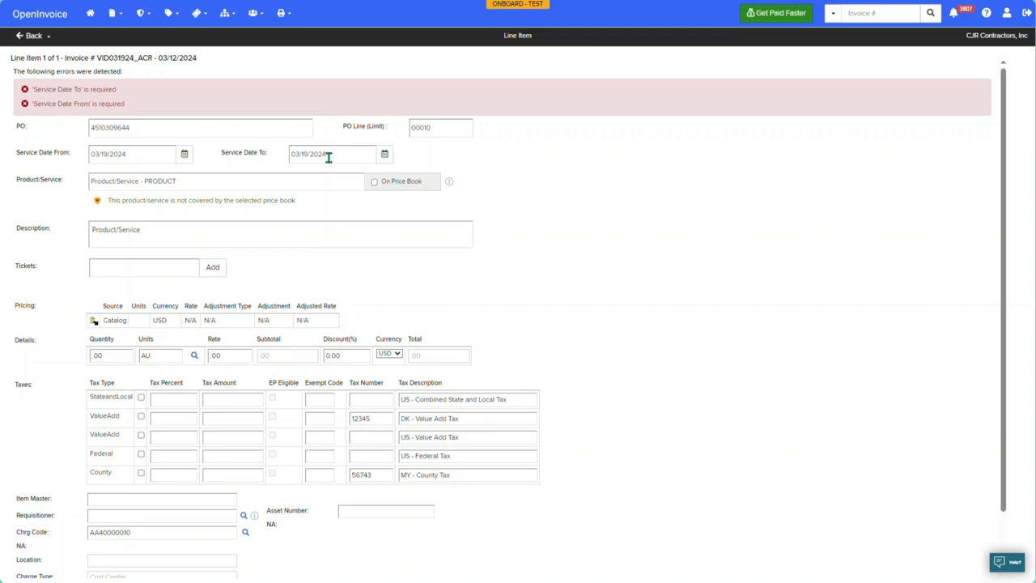
Limit the line item's products to the price book and replace the product with Contract Pumping A (FLUD_HAUL) - 1019.
left_click(374, 182)
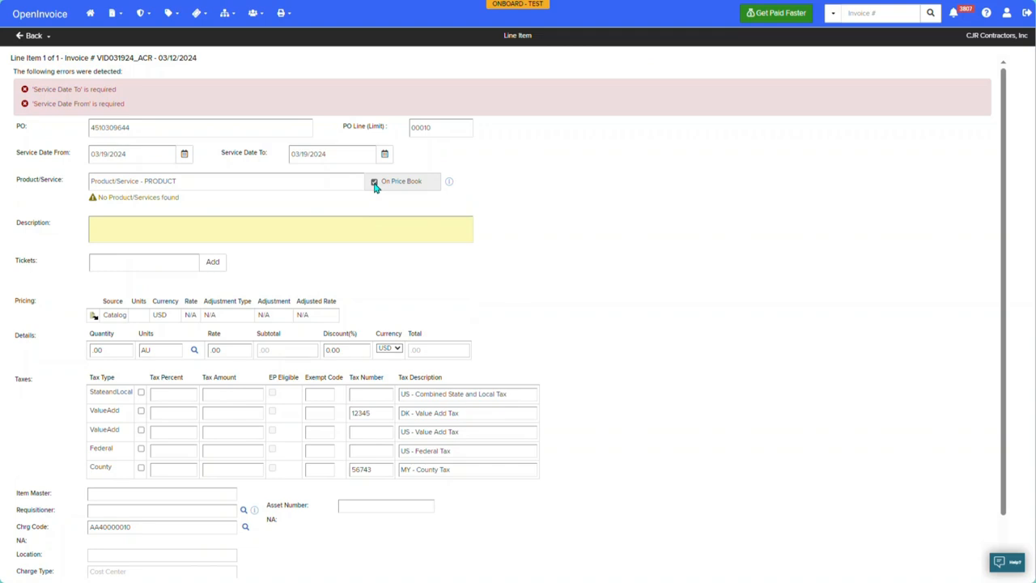
left_click(188, 183)
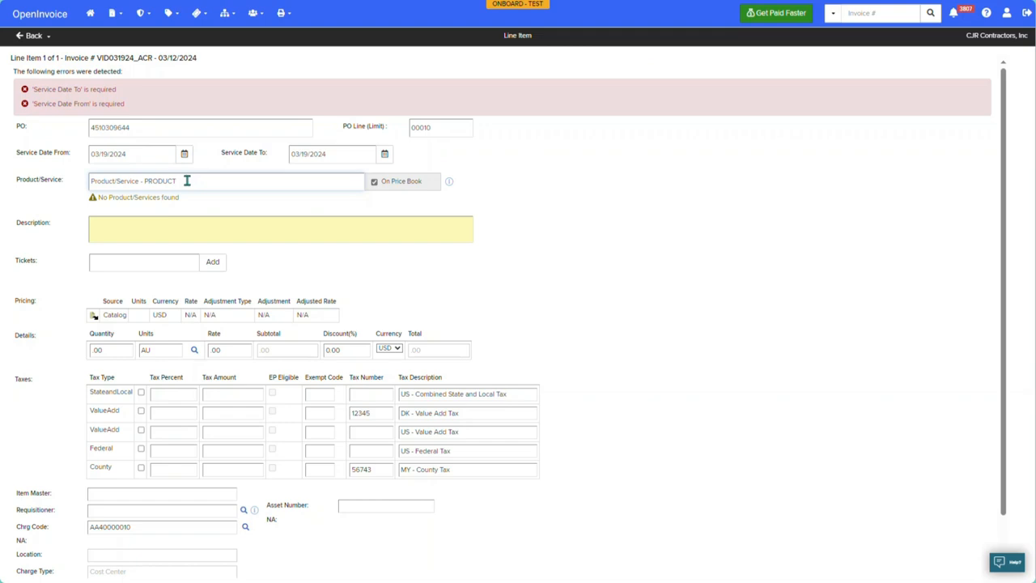
left_click_drag(186, 180, 76, 180)
key("BackSpace")
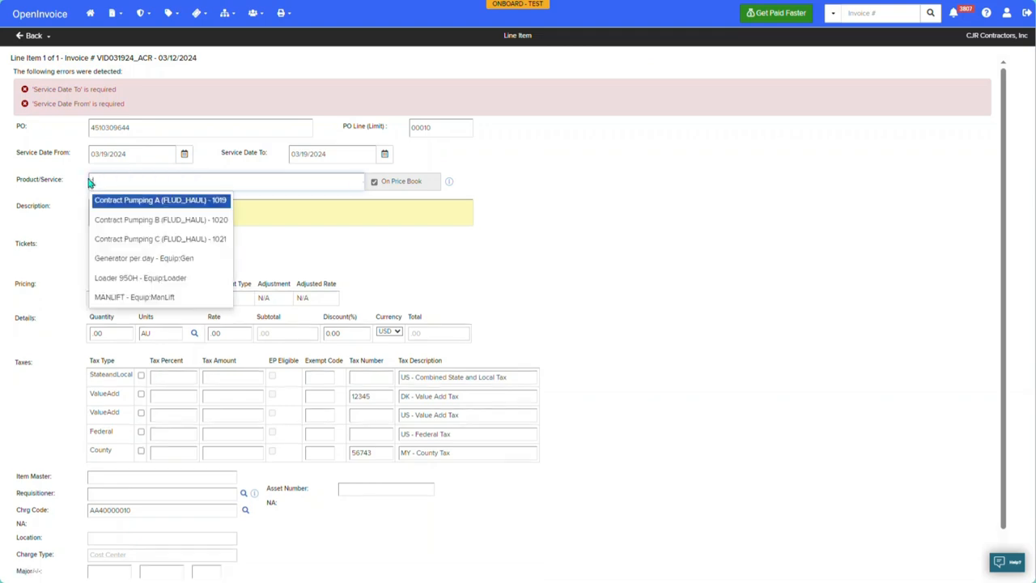
left_click(139, 202)
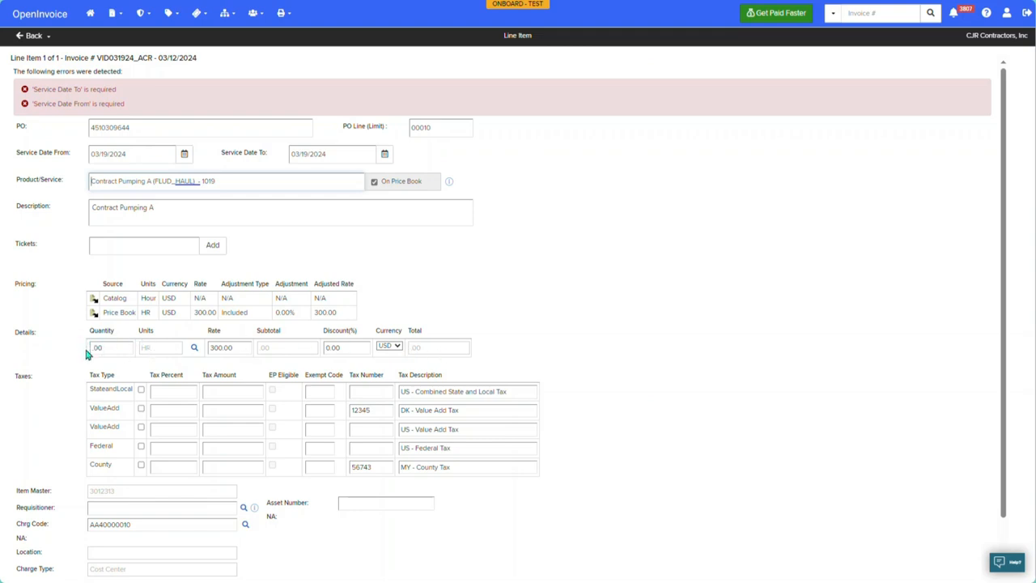
Set the Contract Pumping A line item's quantity to -5.
left_click_drag(111, 348, 91, 348)
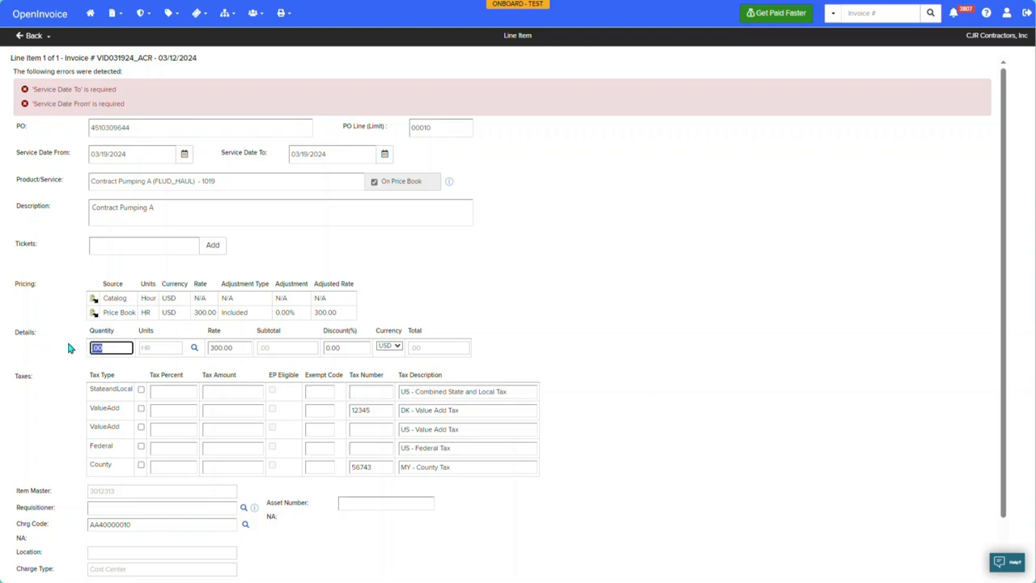
type("-5")
key("Escape")
key("Tab")
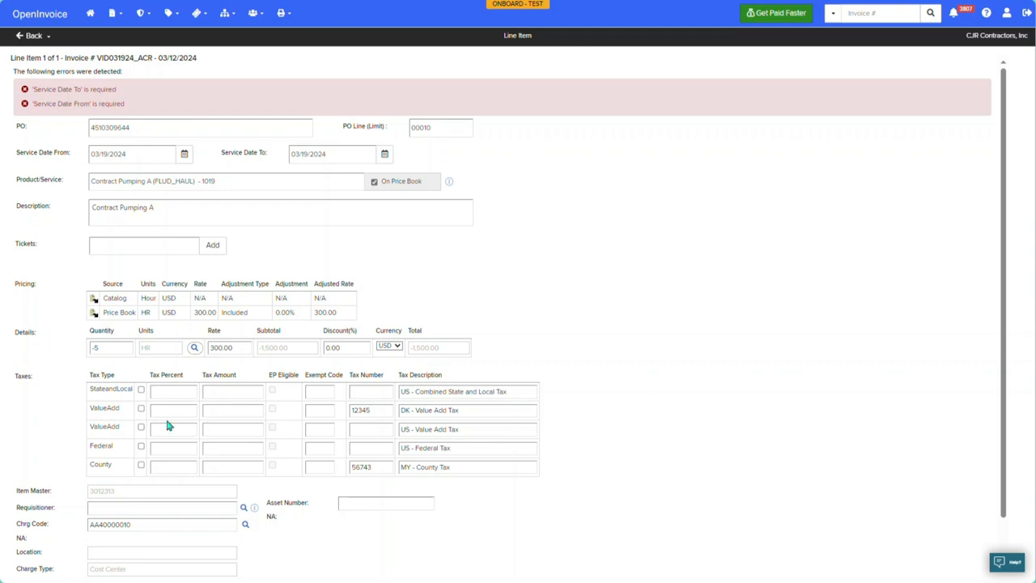
Apply the StateandLocal tax of 7.75 percent to the line item and submit the line item.
left_click(141, 391)
scroll(55, 390, "down", 1)
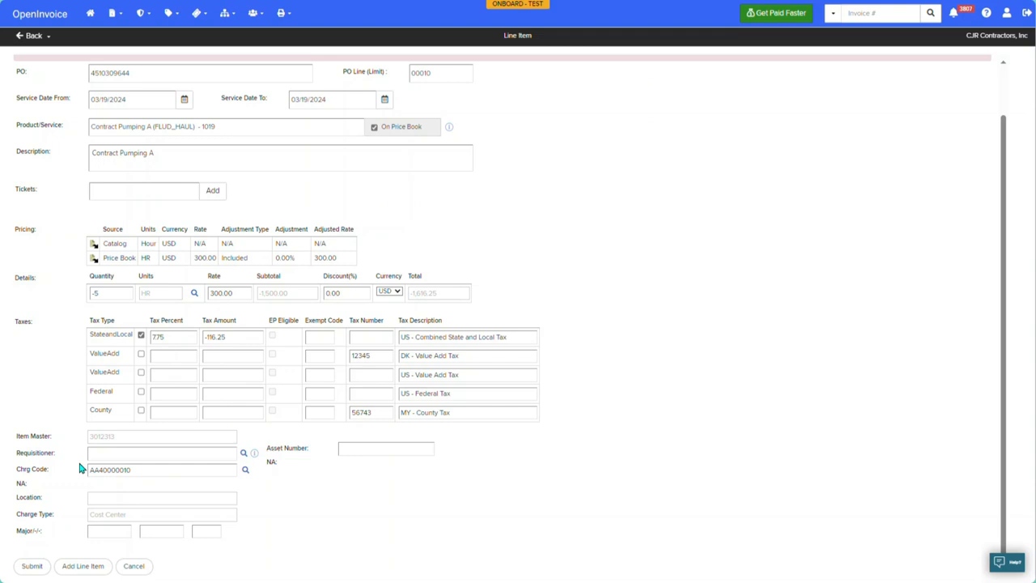
left_click(33, 566)
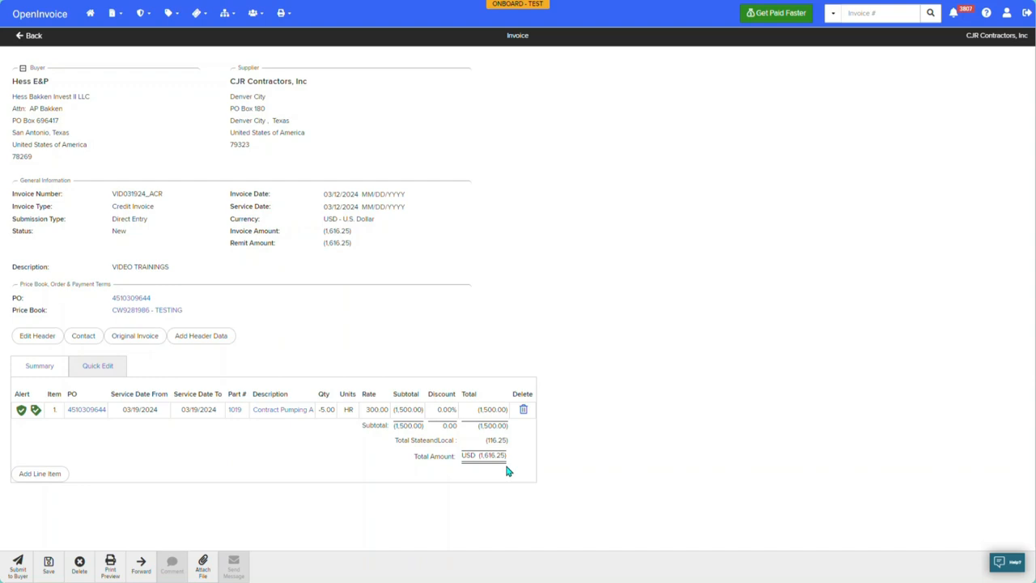
Filter the original invoices by VID031924_A and link that invoice to the credit invoice.
left_click(138, 341)
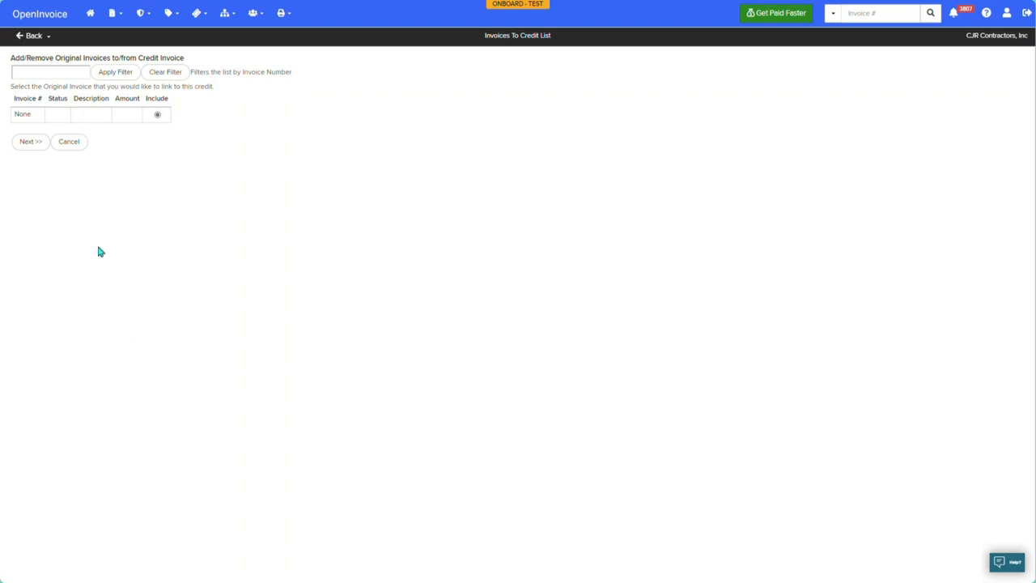
left_click(48, 71)
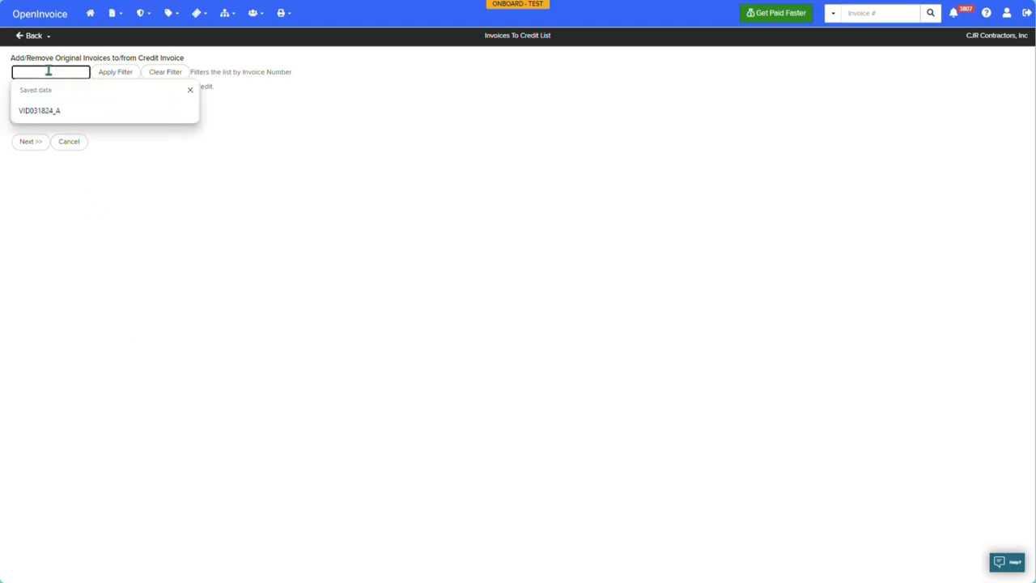
type("VID031924_A")
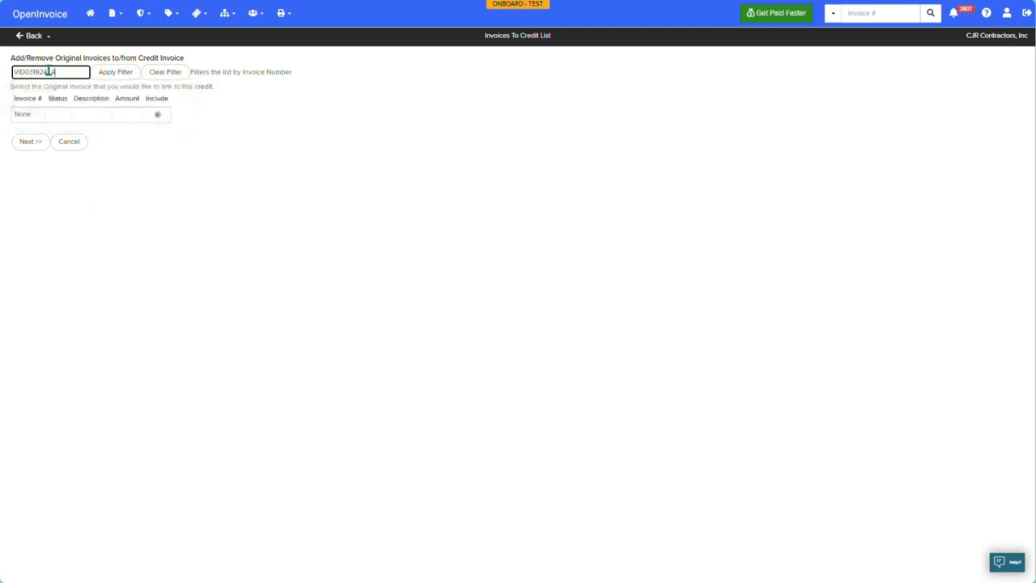
left_click(119, 73)
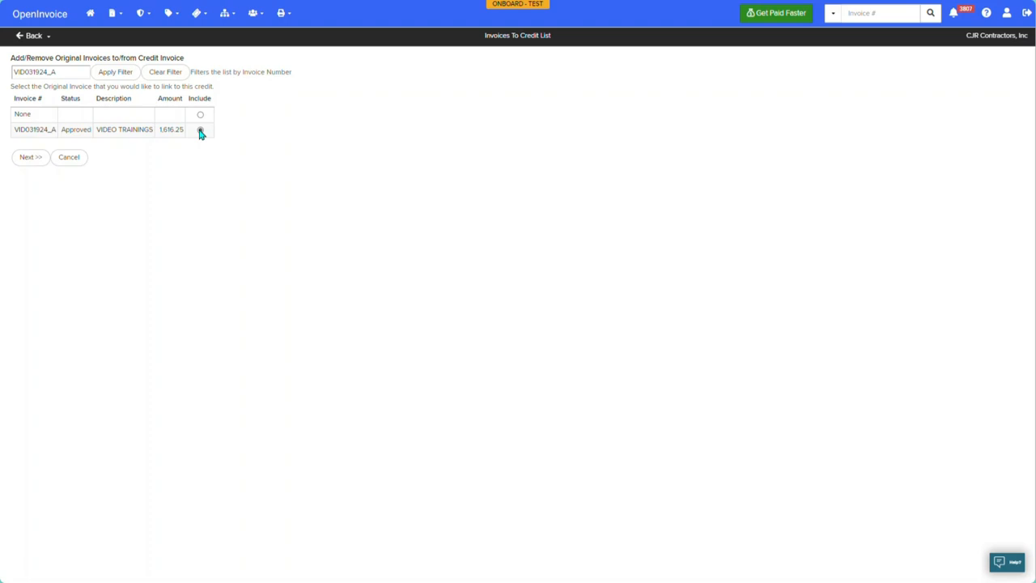
left_click(29, 157)
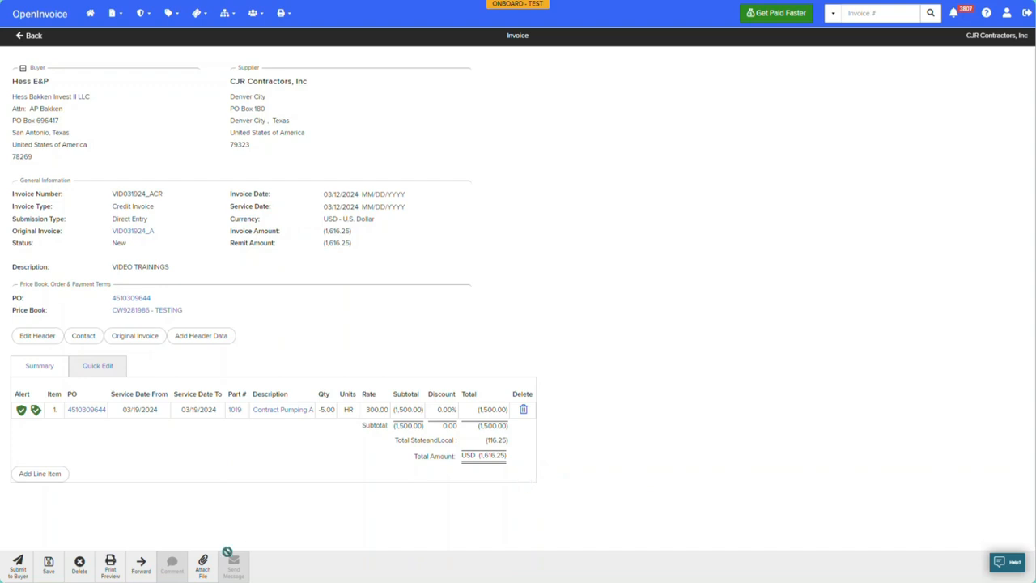
Attach the file 8025372.pdf to the credit invoice with the description "INVOICE".
left_click(202, 565)
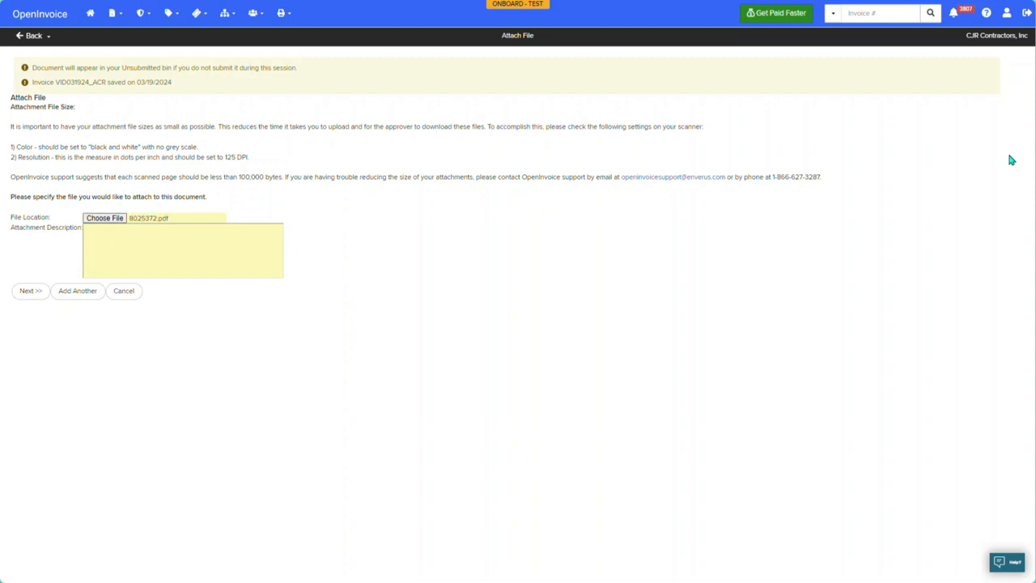
left_click(117, 240)
type("INVOICE")
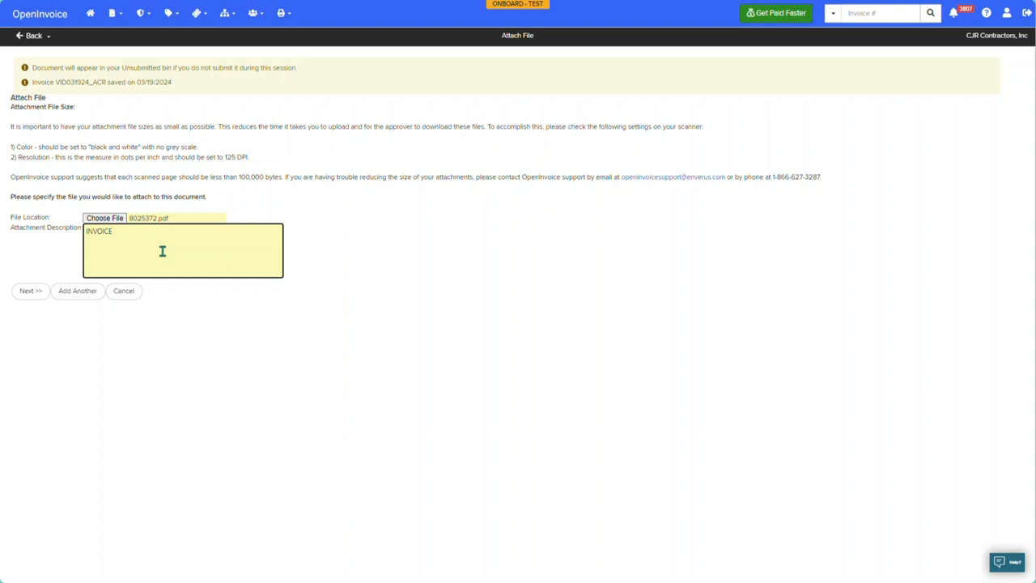
left_click(30, 292)
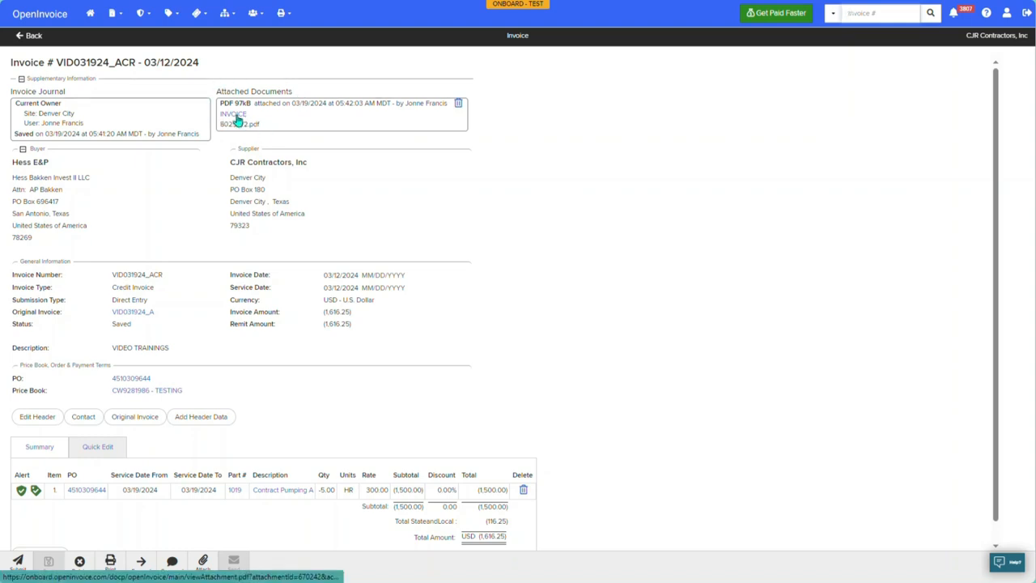
Submit the credit invoice to the buyer without adding any comments.
scroll(83, 520, "down", 1)
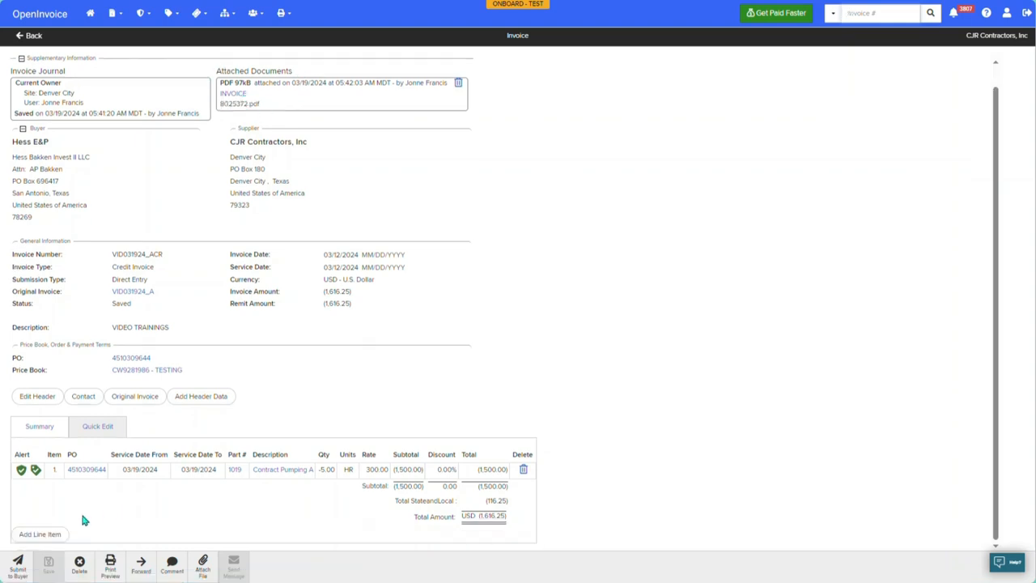
left_click(18, 564)
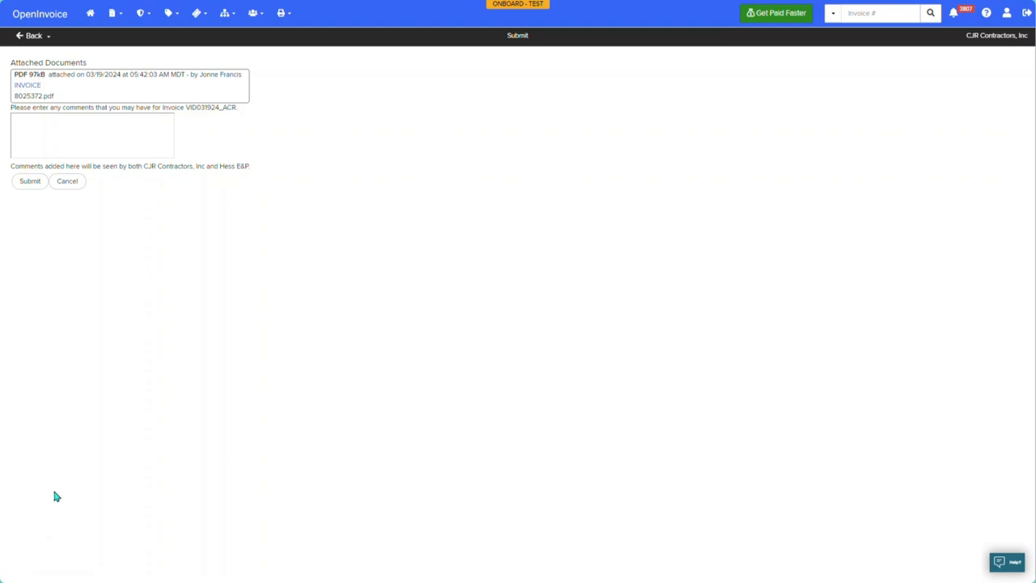
left_click(29, 181)
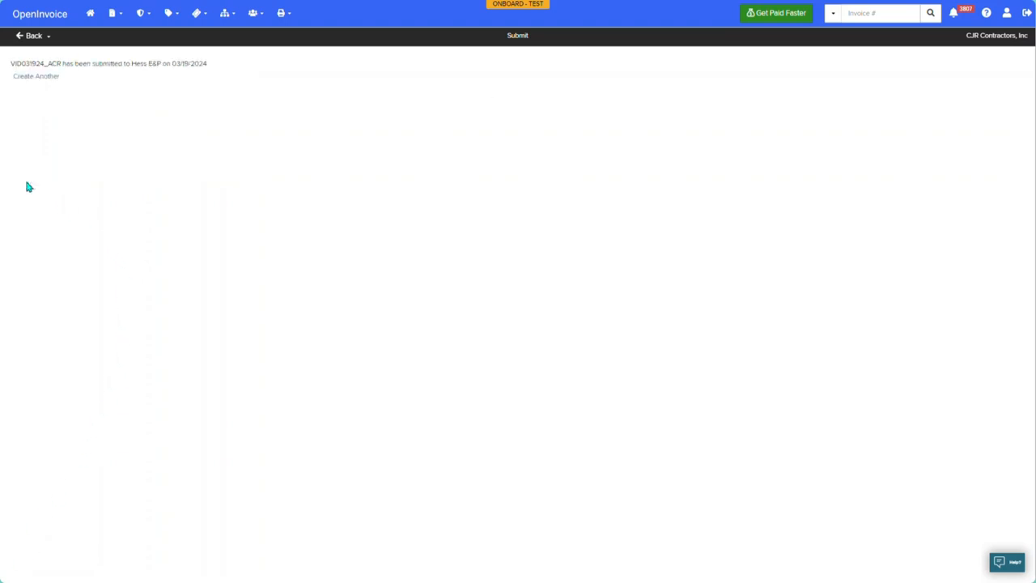